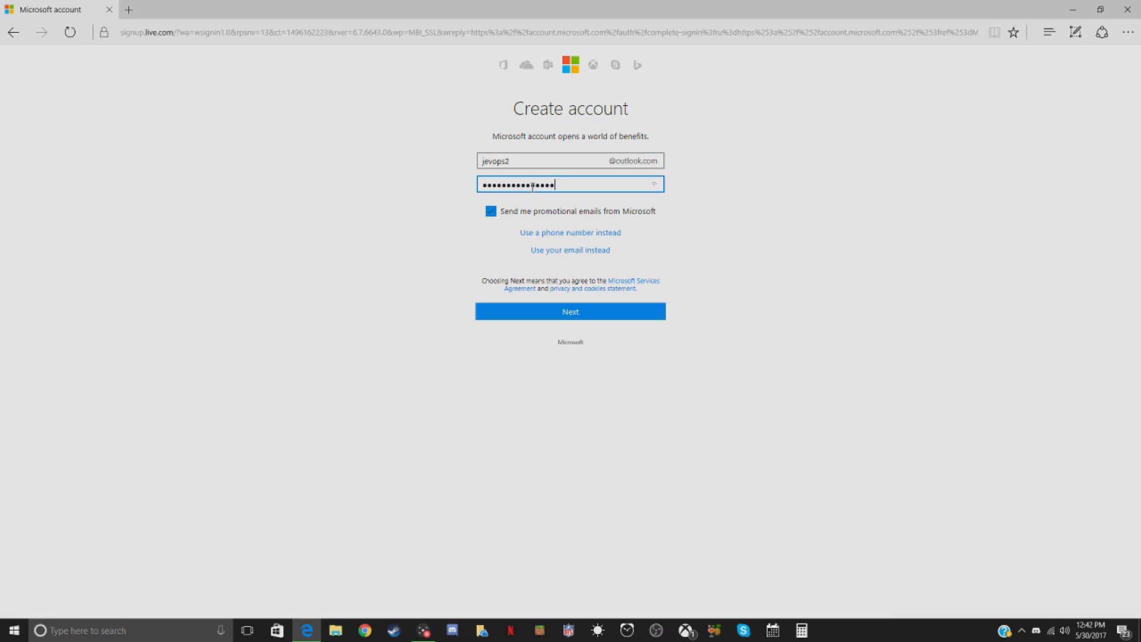
# Submit the details to create the Microsoft account, glance at the add-photo page, and return home.
pyautogui.click(619, 313)
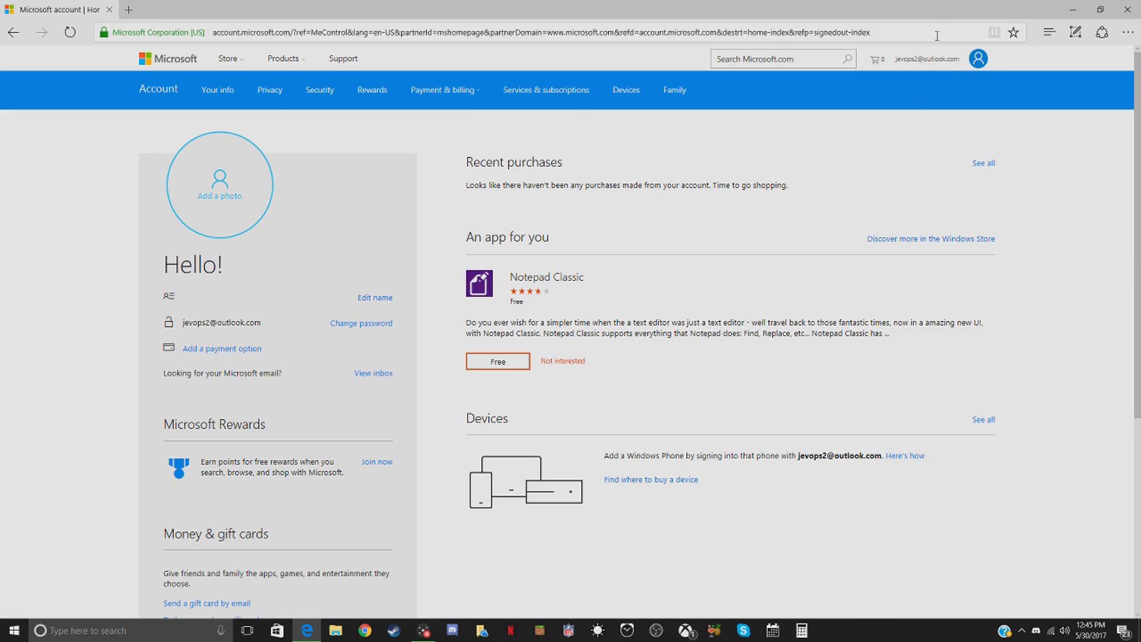
pyautogui.click(222, 192)
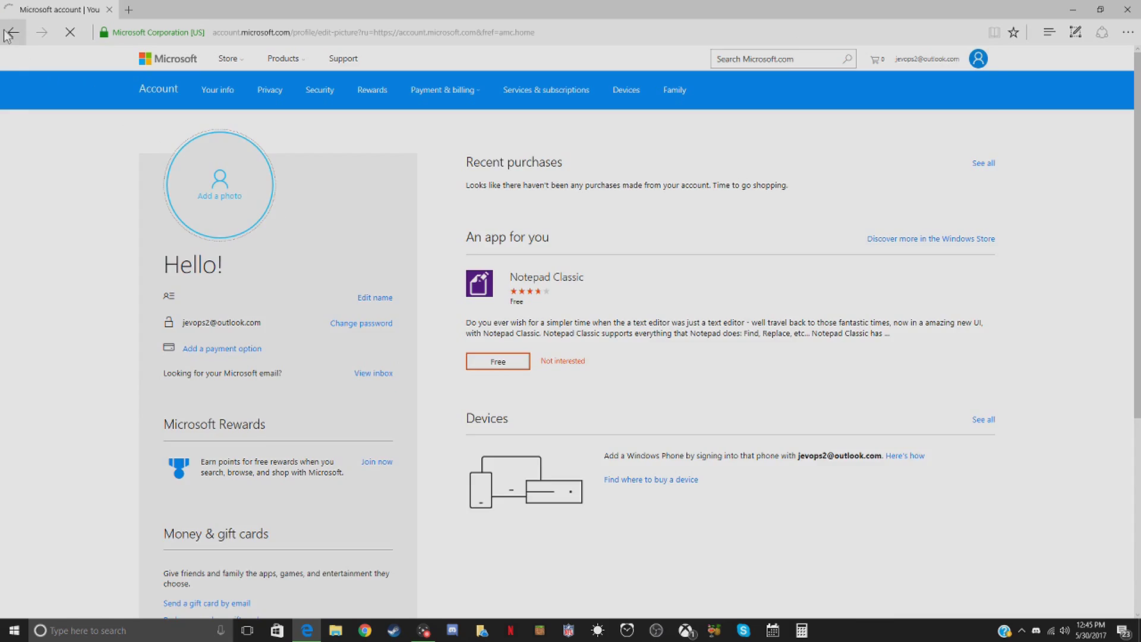
pyautogui.click(11, 35)
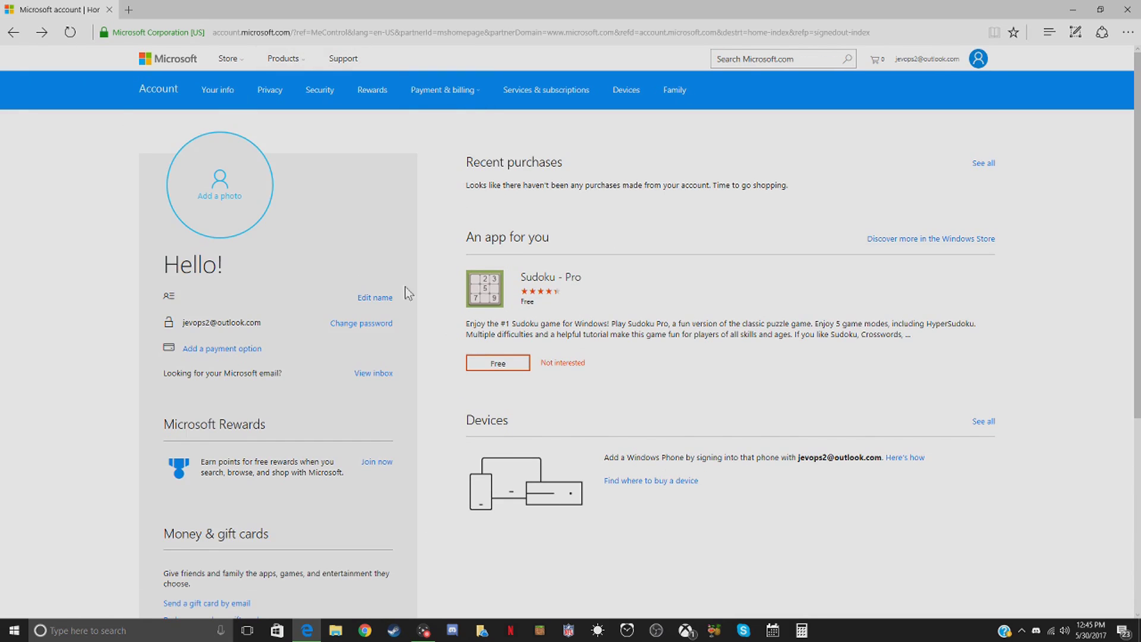
pyautogui.scroll(-5, 636, 426)
pyautogui.scroll(5, 611, 420)
pyautogui.scroll(-3, 413, 408)
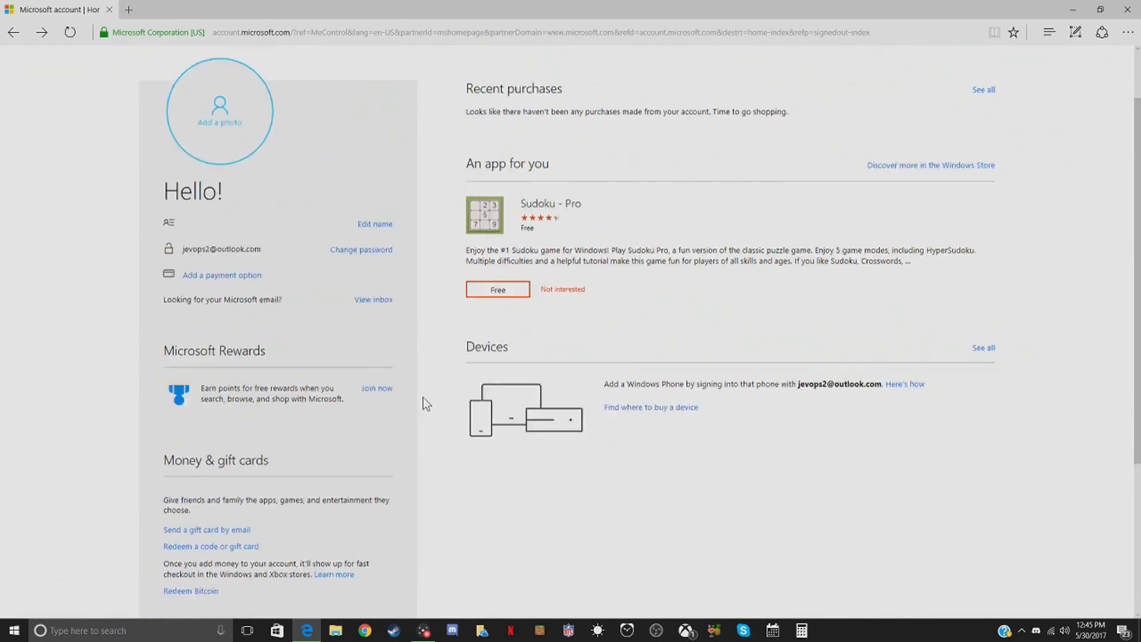
pyautogui.scroll(3, 423, 402)
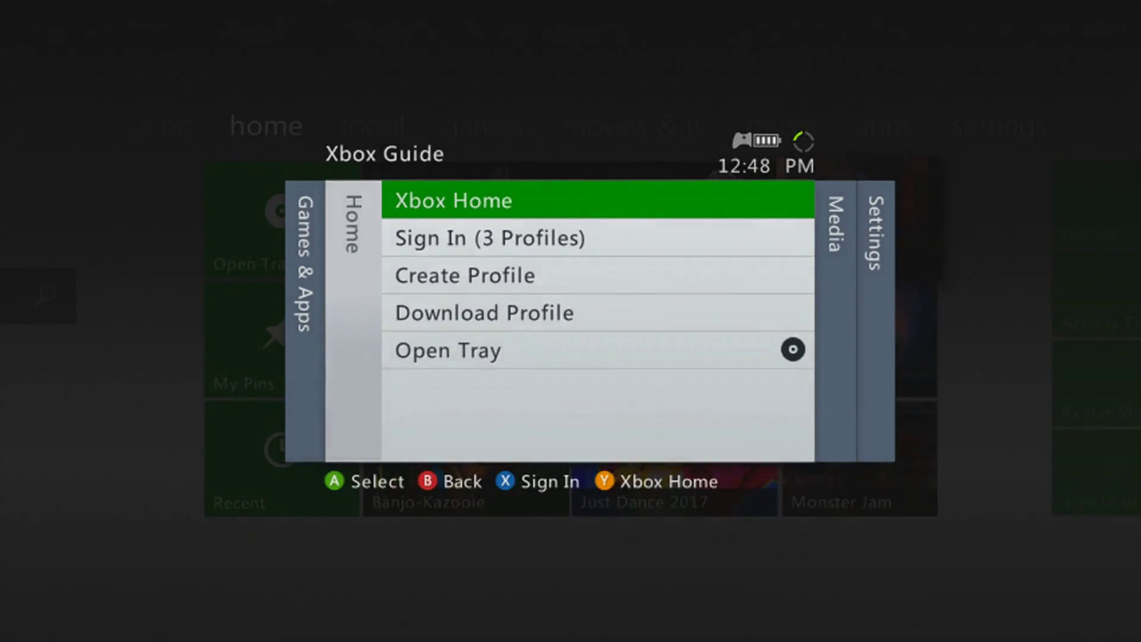
# Close the Guide and choose Join the fun, then Sign Up, on the social tab.
pyautogui.press('Return')
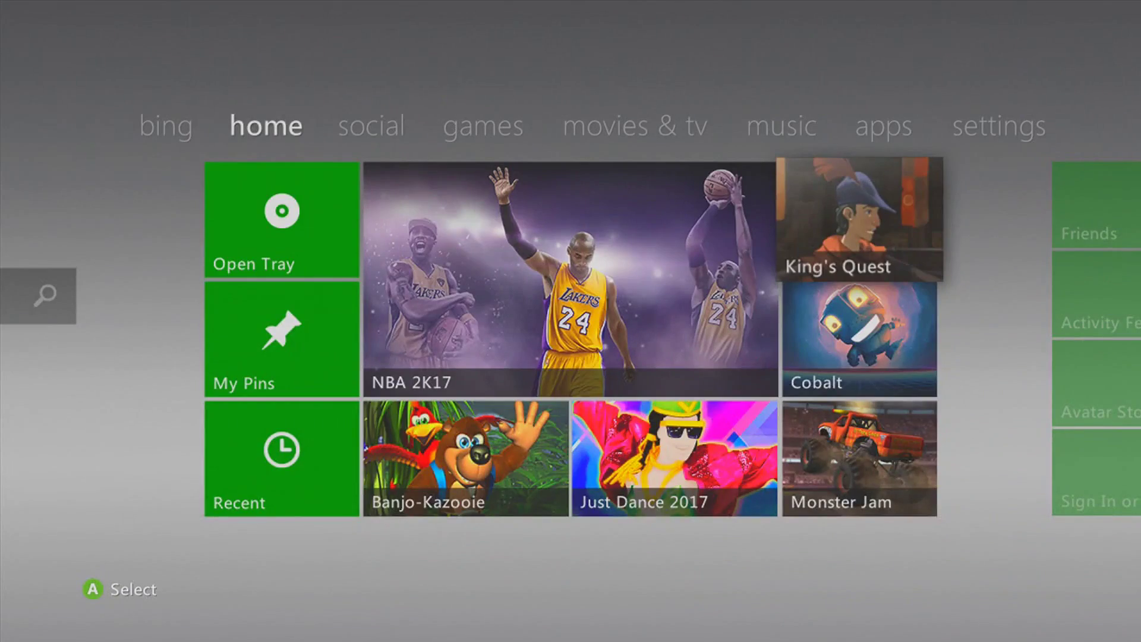
pyautogui.press('Right')
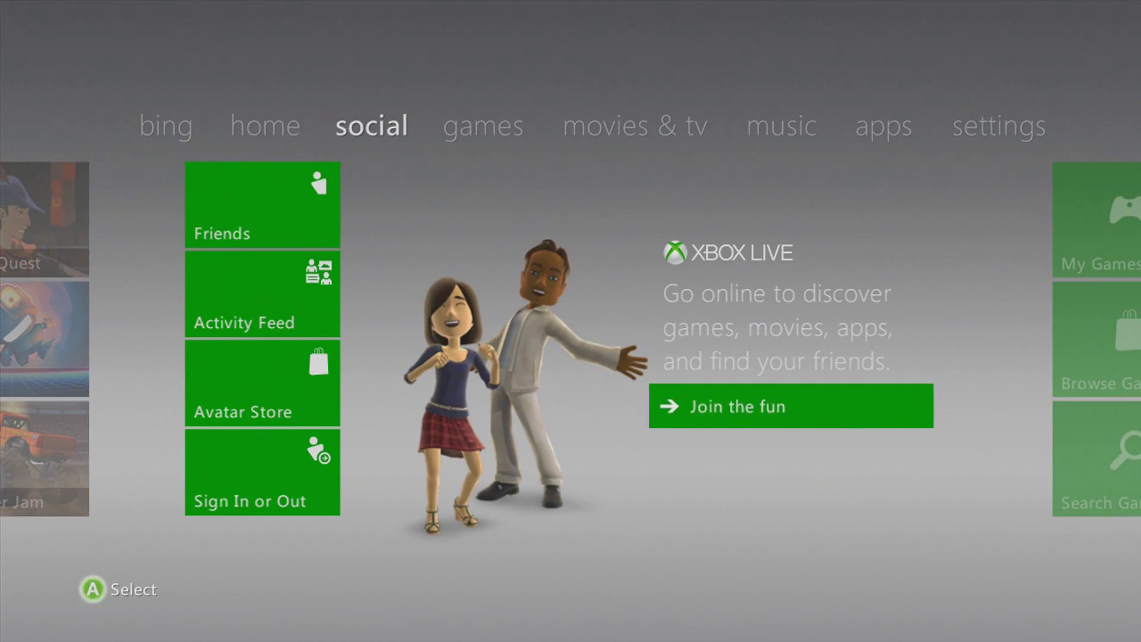
pyautogui.press('Return')
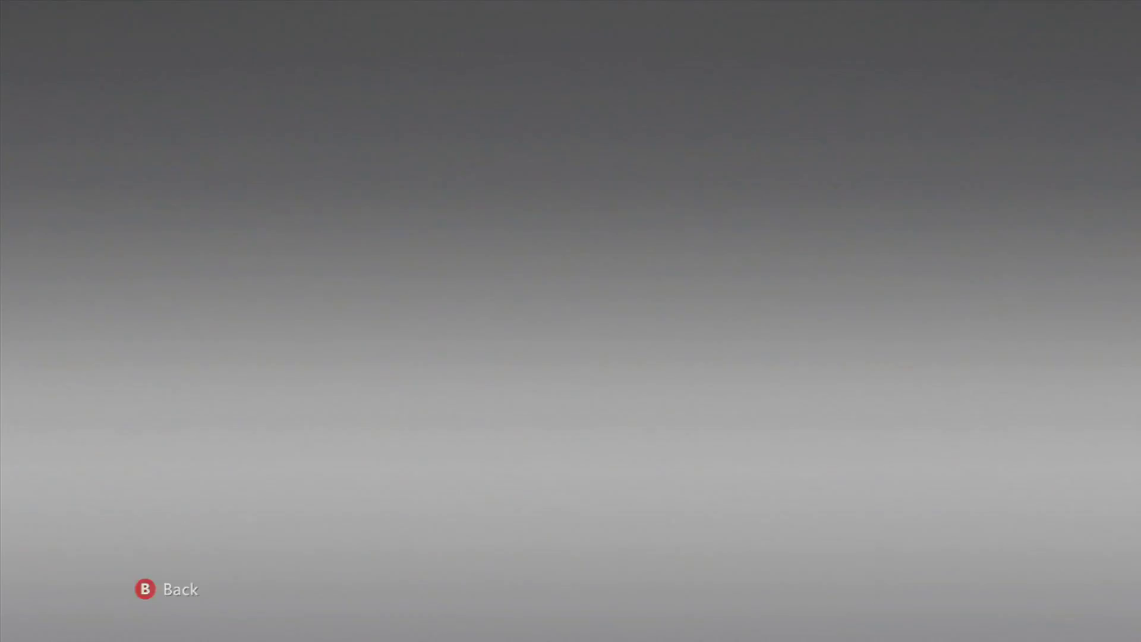
pyautogui.press('Return')
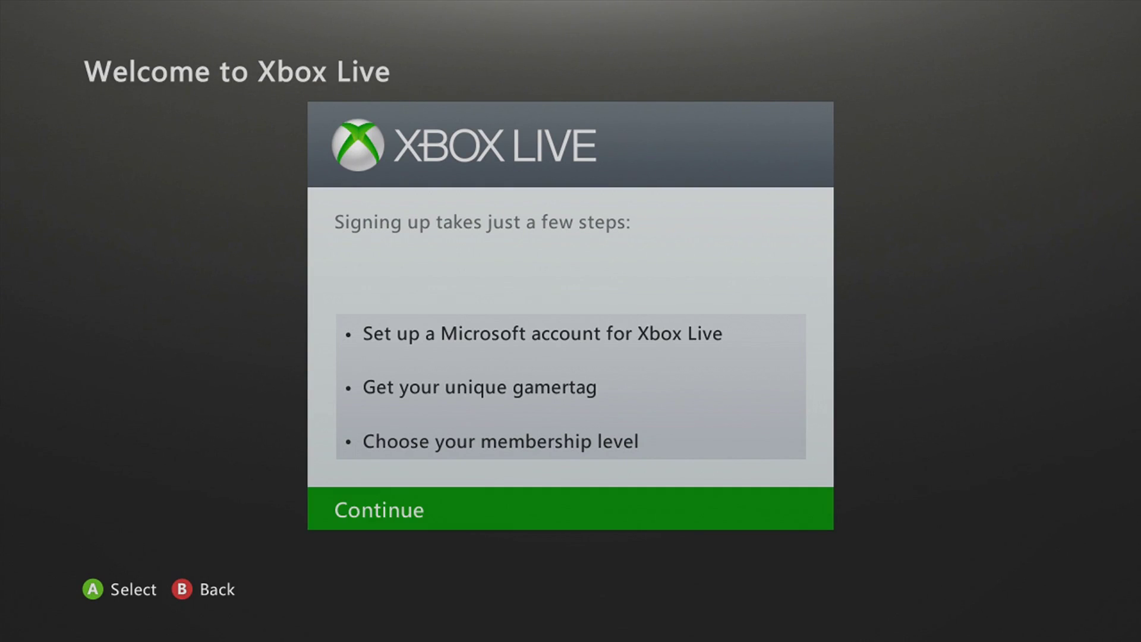
# Continue to the profile list and join with the second-to-last, green-picture profile.
pyautogui.press('Return')
pyautogui.press('Down')
pyautogui.press('Down')
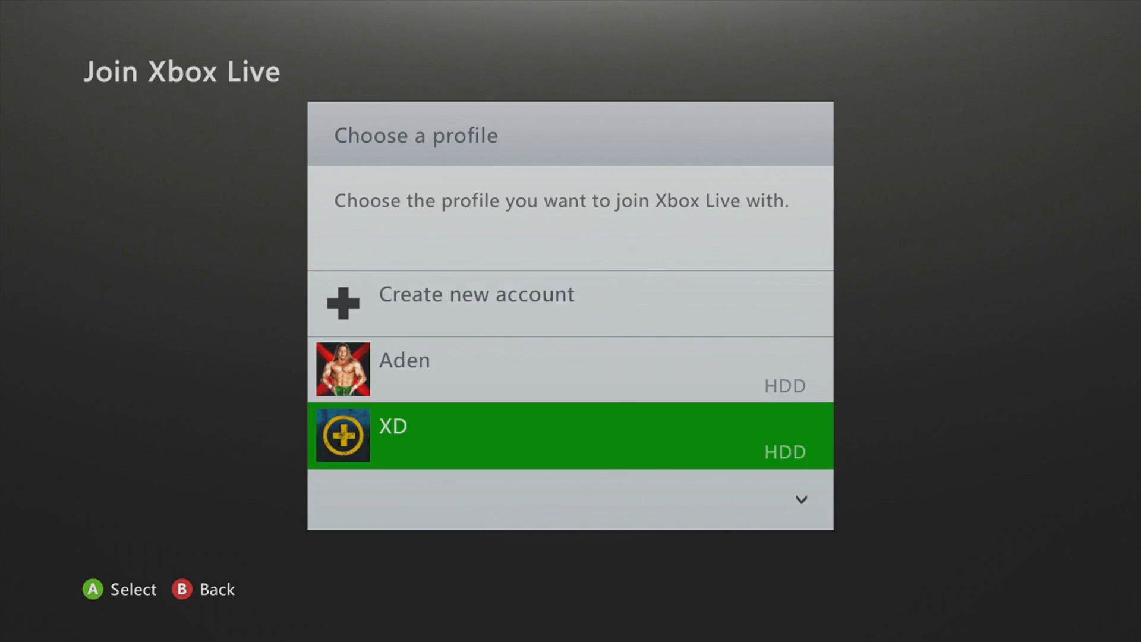
pyautogui.press('Down')
pyautogui.press('Down')
pyautogui.press('Down')
pyautogui.press('Down')
pyautogui.press('Down')
pyautogui.press('Down')
pyautogui.press('Down')
pyautogui.press('Down')
pyautogui.press('Down')
pyautogui.press('Down')
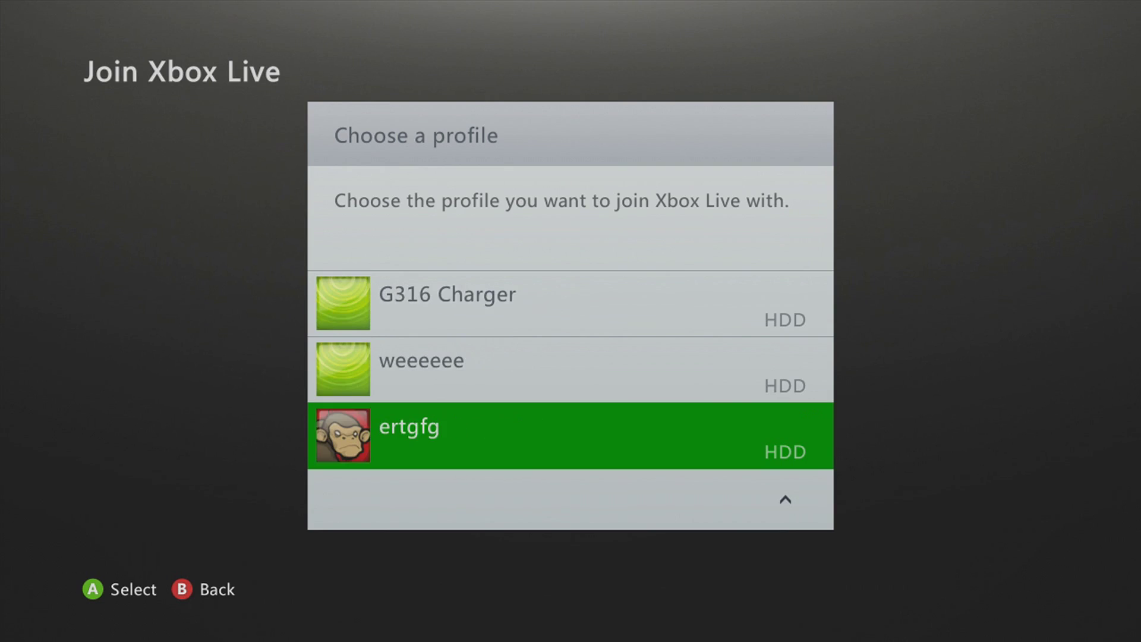
pyautogui.press('Up')
pyautogui.press('Down')
pyautogui.press('Up')
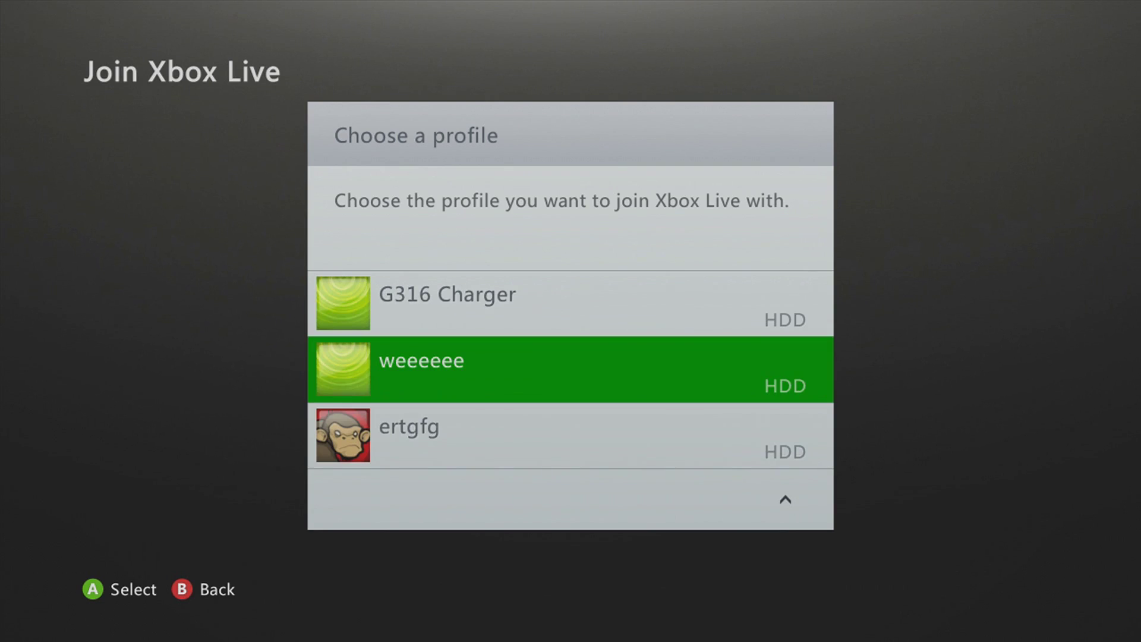
pyautogui.press('Down')
pyautogui.press('Up')
pyautogui.press('Return')
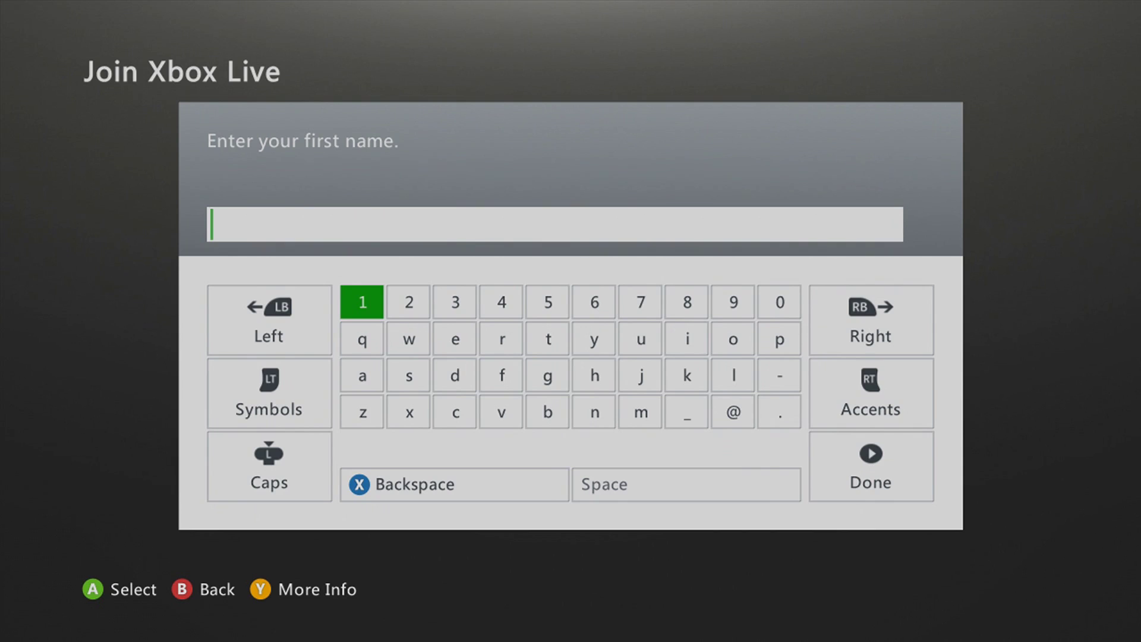
# Spell the first name on the on-screen keyboard and confirm it.
pyautogui.press('Right')
pyautogui.press('Right')
pyautogui.press('Down')
pyautogui.press('Right')
pyautogui.press('Down')
pyautogui.press('Down')
pyautogui.press('Right')
pyautogui.press('Up')
pyautogui.press('Right')
pyautogui.press('Up')
pyautogui.press('Right')
pyautogui.press('Right')
pyautogui.press('Right')
pyautogui.press('Left')
pyautogui.press('Left')
pyautogui.press('Left')
pyautogui.press('Left')
pyautogui.press('Return')
pyautogui.press('Return')
pyautogui.press('Right')
pyautogui.press('Return')
pyautogui.press('Return')
# Submit an initial email entry, dismiss the invalid-address error, and clear the field.
pyautogui.press('Right')
pyautogui.press('Down')
pyautogui.press('Right')
pyautogui.press('Left')
pyautogui.press('Up')
pyautogui.press('Left')
pyautogui.press('Return')
pyautogui.press('Return')
pyautogui.press('Right')
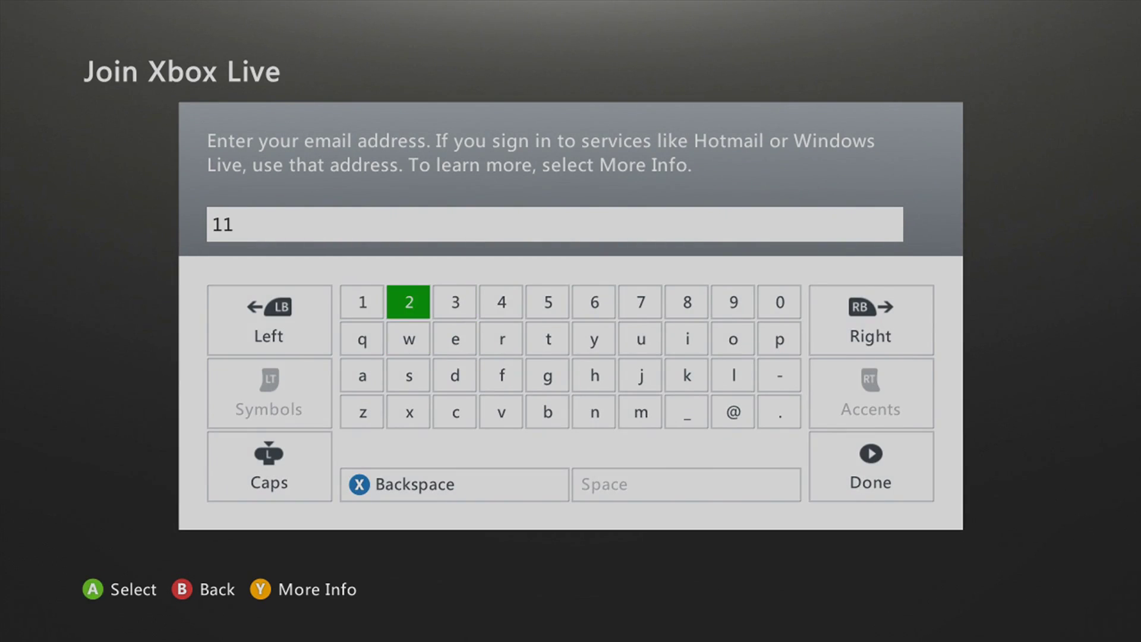
pyautogui.press('Return')
pyautogui.press('Return')
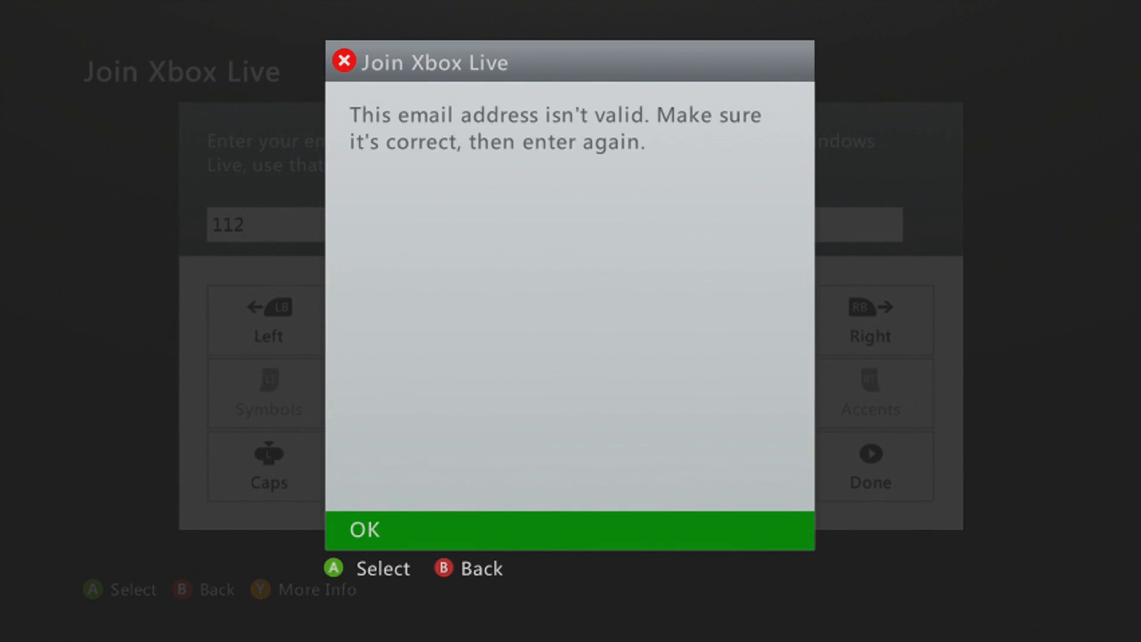
pyautogui.press('Return')
pyautogui.press('BackSpace')
pyautogui.press('Right')
pyautogui.press('Down')
# Spell the name part of the new account's email address, ending with its digit.
pyautogui.press('Right')
pyautogui.press('Right')
pyautogui.press('Right')
pyautogui.press('Right')
pyautogui.press('Down')
pyautogui.press('Right')
pyautogui.press('Return')
pyautogui.press('Left')
pyautogui.press('Up')
pyautogui.press('Left')
pyautogui.press('Left')
pyautogui.press('Return')
pyautogui.press('Down')
pyautogui.press('Right')
pyautogui.press('Down')
pyautogui.press('Return')
pyautogui.press('Up')
pyautogui.press('Up')
pyautogui.press('Right')
pyautogui.press('Right')
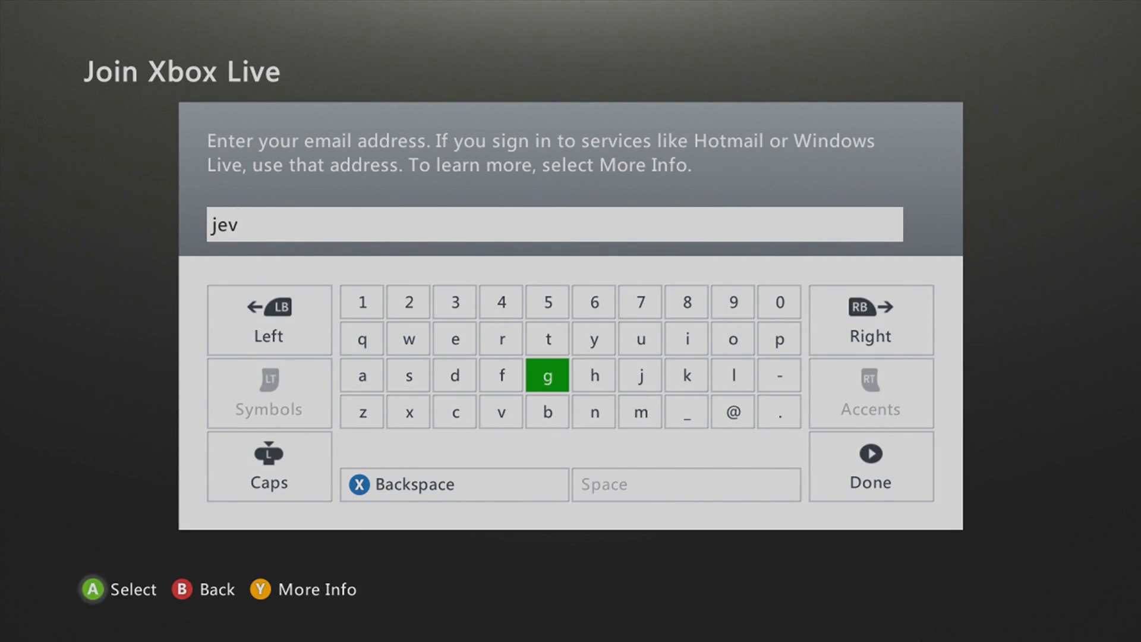
pyautogui.press('Right')
pyautogui.press('Right')
pyautogui.press('Return')
pyautogui.press('Right')
pyautogui.press('Return')
pyautogui.press('Down')
pyautogui.press('Left')
pyautogui.press('Left')
pyautogui.press('Left')
pyautogui.press('Left')
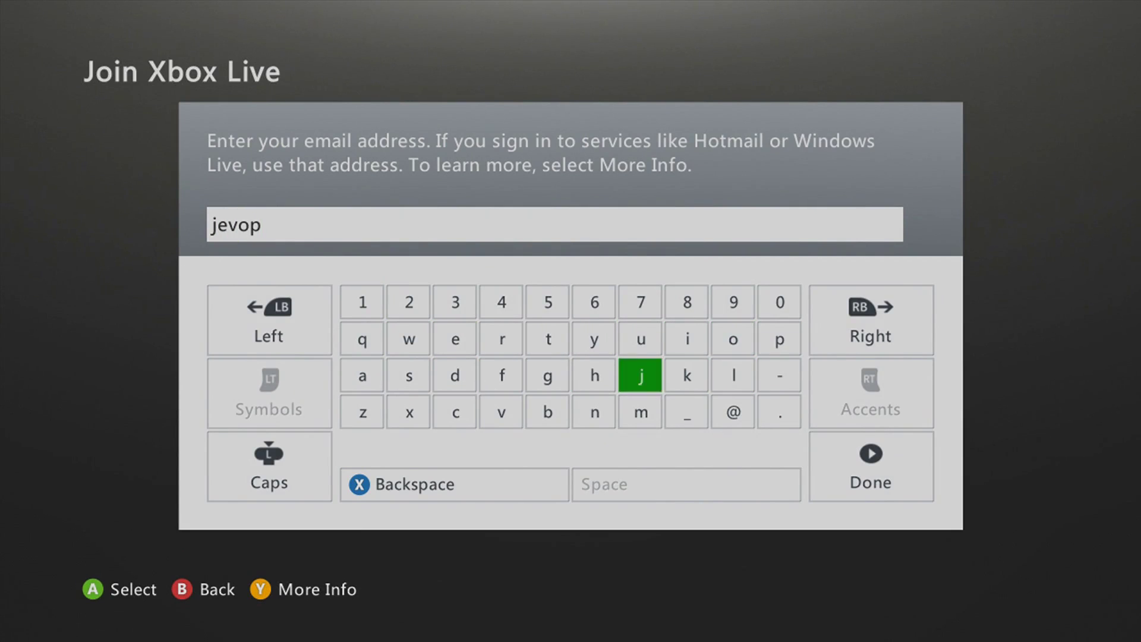
pyautogui.press('Left')
pyautogui.press('Left')
pyautogui.press('Left')
pyautogui.press('Return')
pyautogui.press('Up')
pyautogui.press('Up')
pyautogui.press('Return')
pyautogui.press('Down')
pyautogui.press('Right')
pyautogui.press('Down')
pyautogui.press('Right')
pyautogui.press('Right')
pyautogui.press('Up')
pyautogui.press('Right')
pyautogui.press('Right')
pyautogui.press('Down')
pyautogui.press('Right')
pyautogui.press('Down')
pyautogui.press('Return')
pyautogui.press('Up')
pyautogui.press('Up')
pyautogui.press('Return')
pyautogui.press('Left')
pyautogui.press('Left')
pyautogui.press('Return')
pyautogui.press('Left')
pyautogui.press('Left')
pyautogui.press('Return')
pyautogui.press('Right')
pyautogui.press('Right')
pyautogui.press('Right')
pyautogui.press('Right')
pyautogui.press('Down')
pyautogui.press('Return')
pyautogui.press('Up')
pyautogui.press('Return')
pyautogui.press('Return')
pyautogui.press('Left')
pyautogui.press('Down')
pyautogui.press('Return')
pyautogui.press('Down')
pyautogui.press('Down')
pyautogui.press('Up')
pyautogui.press('Right')
pyautogui.press('Return')
pyautogui.press('Left')
pyautogui.press('Left')
pyautogui.press('Left')
pyautogui.press('Left')
pyautogui.press('Left')
pyautogui.press('Left')
pyautogui.press('Return')
pyautogui.press('Up')
pyautogui.press('Right')
pyautogui.press('Up')
pyautogui.press('Right')
pyautogui.press('Right')
pyautogui.press('Right')
pyautogui.press('Right')
pyautogui.press('Return')
pyautogui.press('Down')
pyautogui.press('Left')
pyautogui.press('Down')
pyautogui.press('Left')
pyautogui.press('Return')
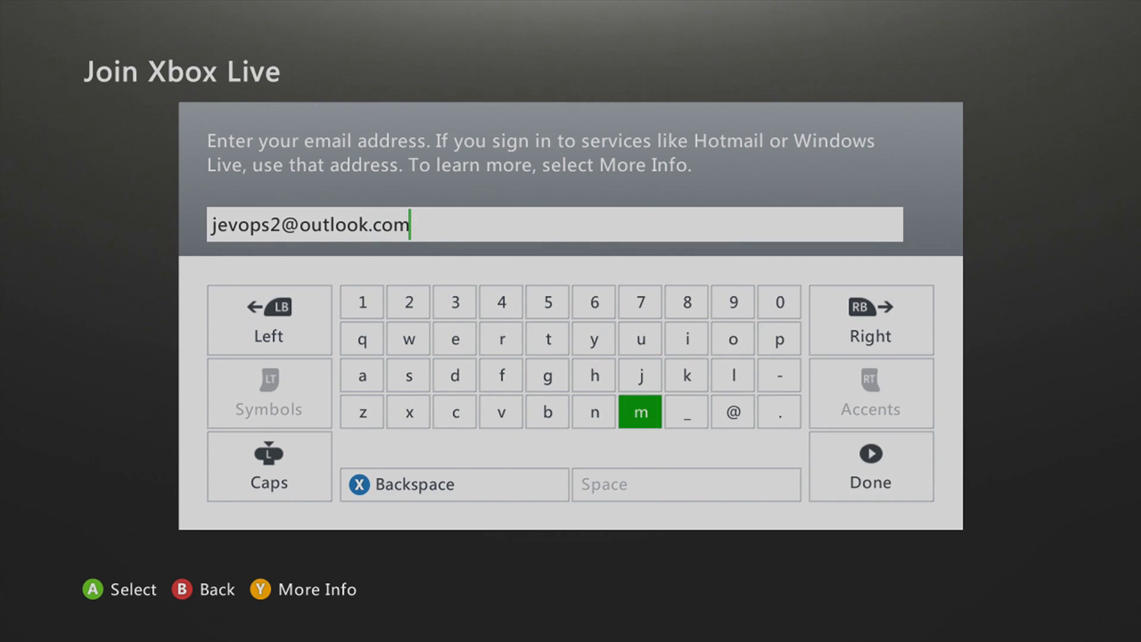
pyautogui.hotkey('ctrl', 'Return')
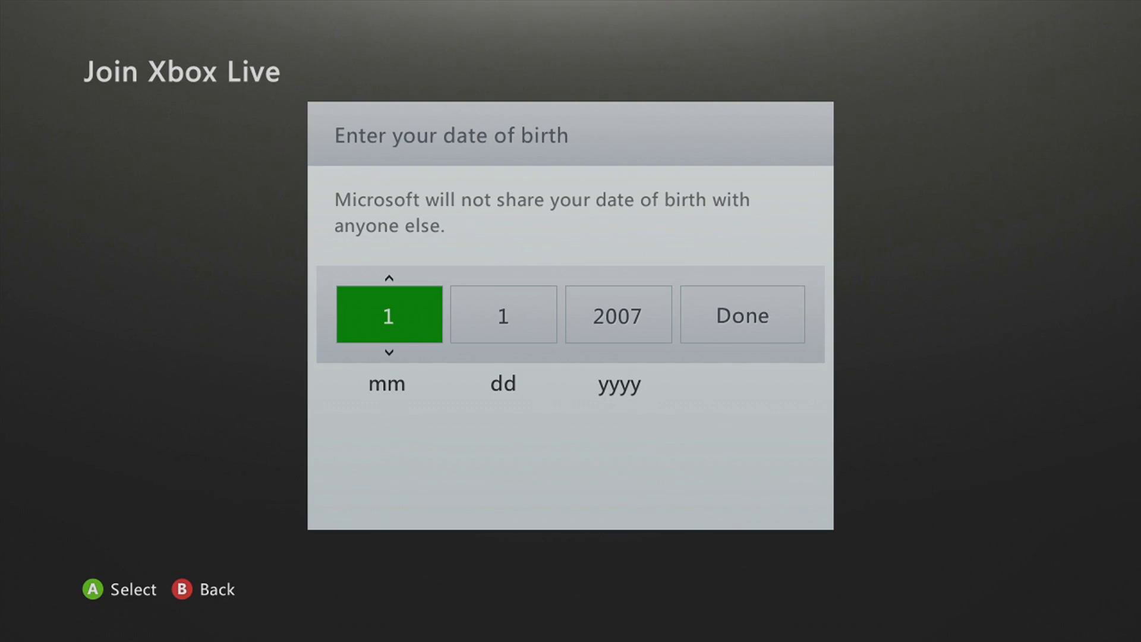
pyautogui.press('Down')
pyautogui.press('Down')
pyautogui.press('Down')
pyautogui.press('Down')
pyautogui.press('Down')
pyautogui.press('Down')
pyautogui.press('Down')
pyautogui.press('Down')
pyautogui.press('Right')
pyautogui.press('Down')
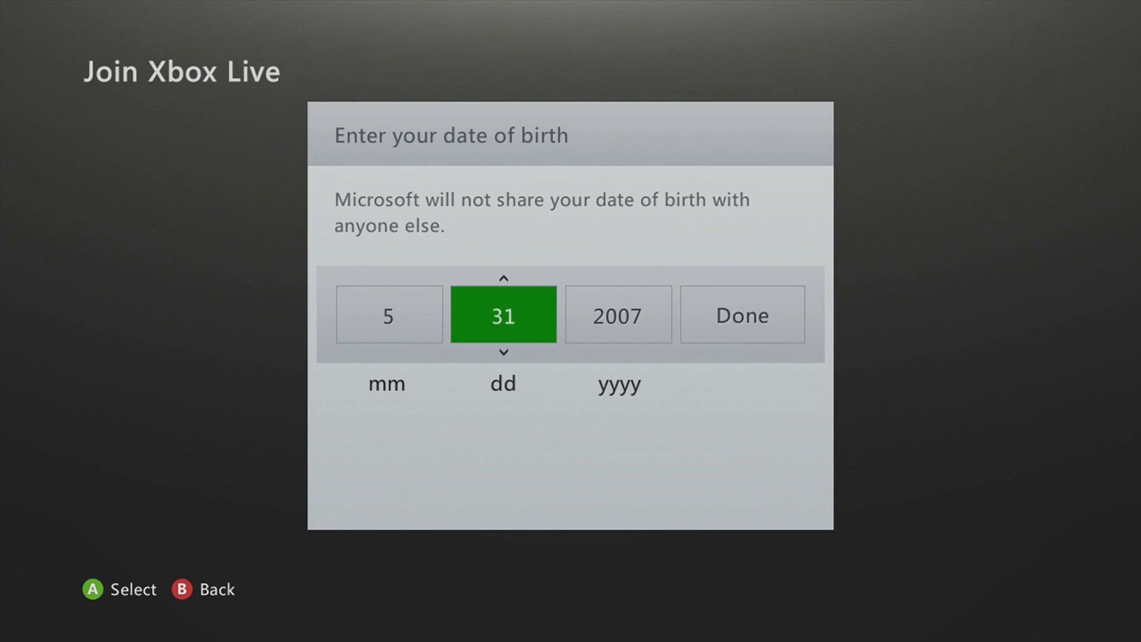
pyautogui.press('Down')
pyautogui.press('Down')
pyautogui.press('Down')
pyautogui.press('Down')
pyautogui.press('Down')
pyautogui.press('Down')
pyautogui.press('Down')
pyautogui.press('Down')
pyautogui.press('Down')
pyautogui.press('Down')
pyautogui.press('Down')
pyautogui.press('Down')
pyautogui.press('Down')
pyautogui.press('Down')
pyautogui.press('Down')
pyautogui.press('Down')
pyautogui.press('Down')
pyautogui.press('Down')
pyautogui.press('Down')
pyautogui.press('Down')
pyautogui.press('Right')
pyautogui.press('Down')
pyautogui.press('Down')
pyautogui.press('Down')
pyautogui.press('Down')
pyautogui.press('Down')
pyautogui.press('Down')
pyautogui.press('Down')
pyautogui.press('Down')
pyautogui.press('Down')
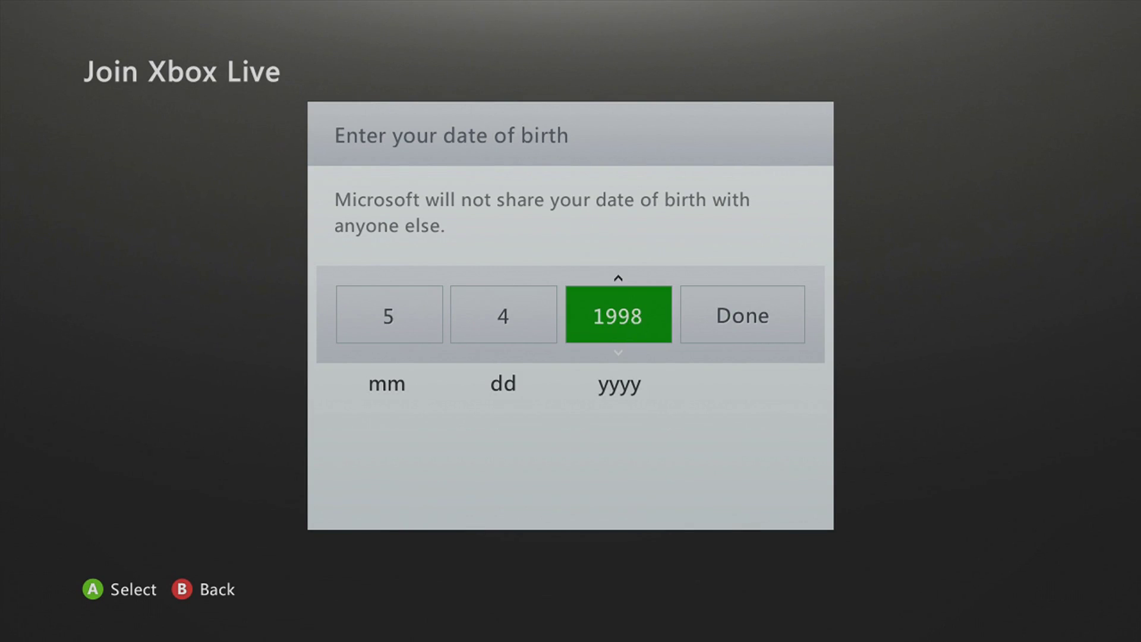
pyautogui.press('Right')
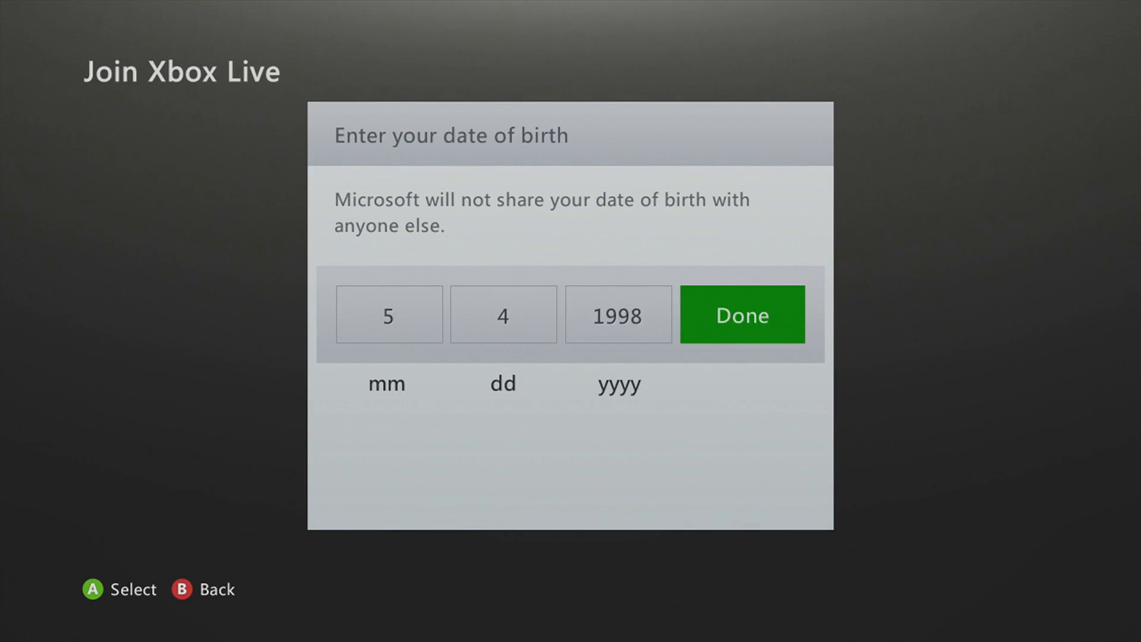
pyautogui.press('Left')
pyautogui.press('Left')
pyautogui.press('Right')
pyautogui.press('Up')
pyautogui.press('Right')
pyautogui.press('Return')
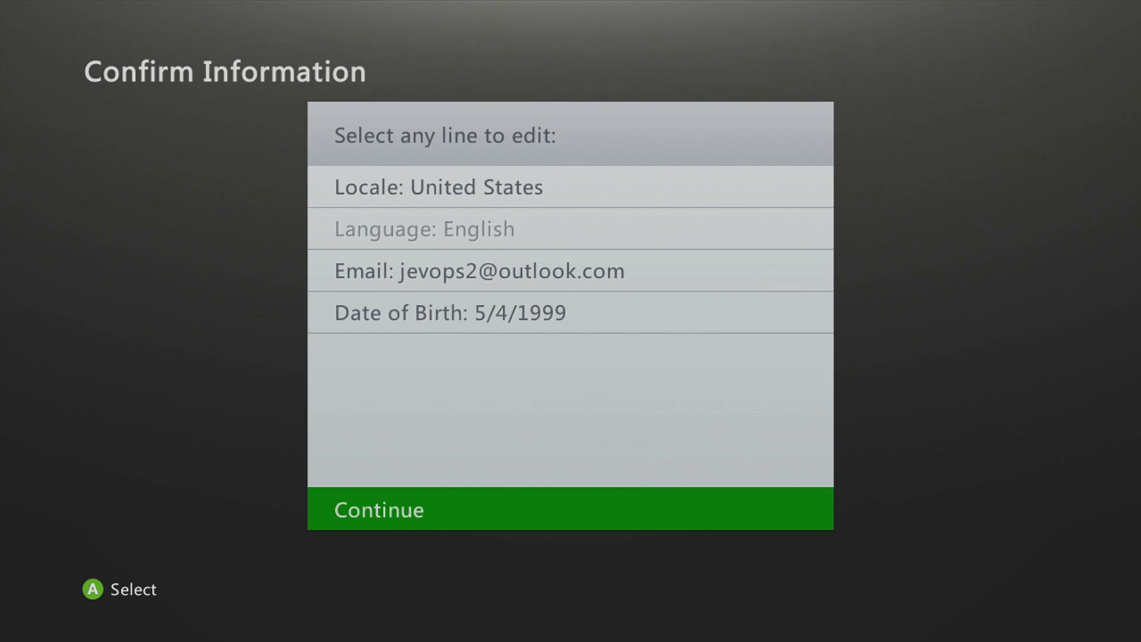
# Accept the details summary and default privacy settings, then accept the Services Agreement.
pyautogui.press('Return')
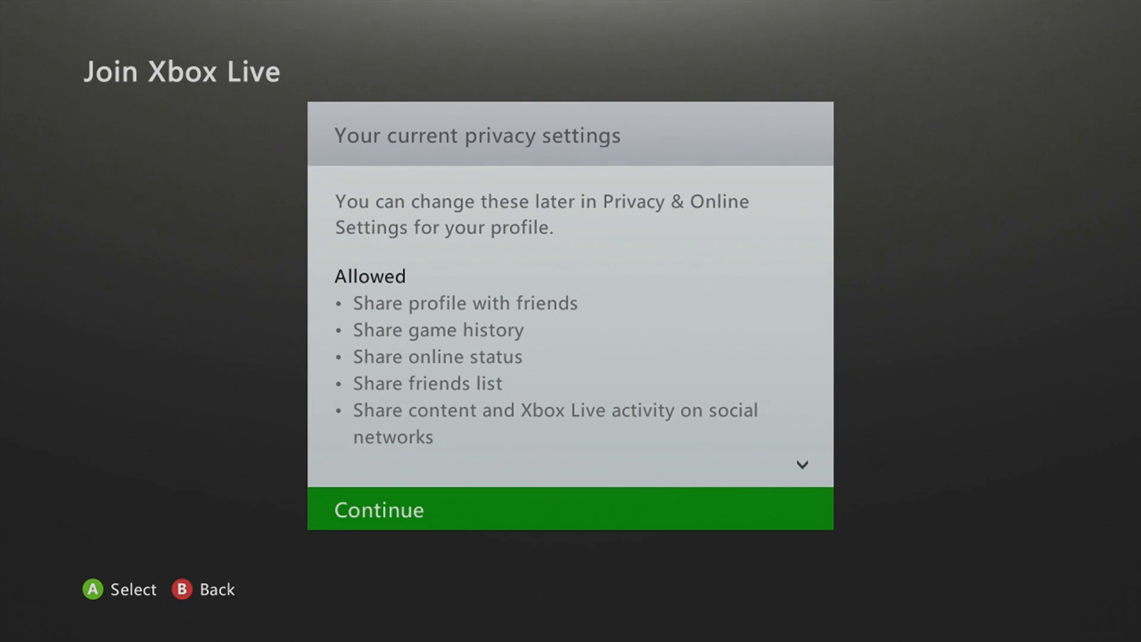
pyautogui.press('Return')
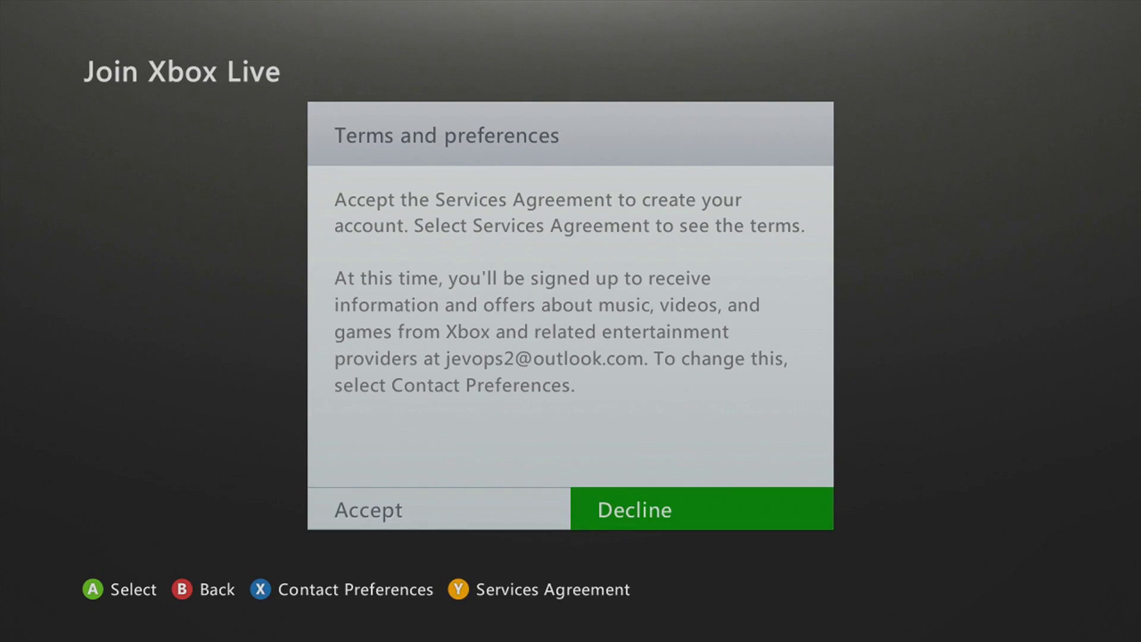
pyautogui.press('Left')
pyautogui.press('Return')
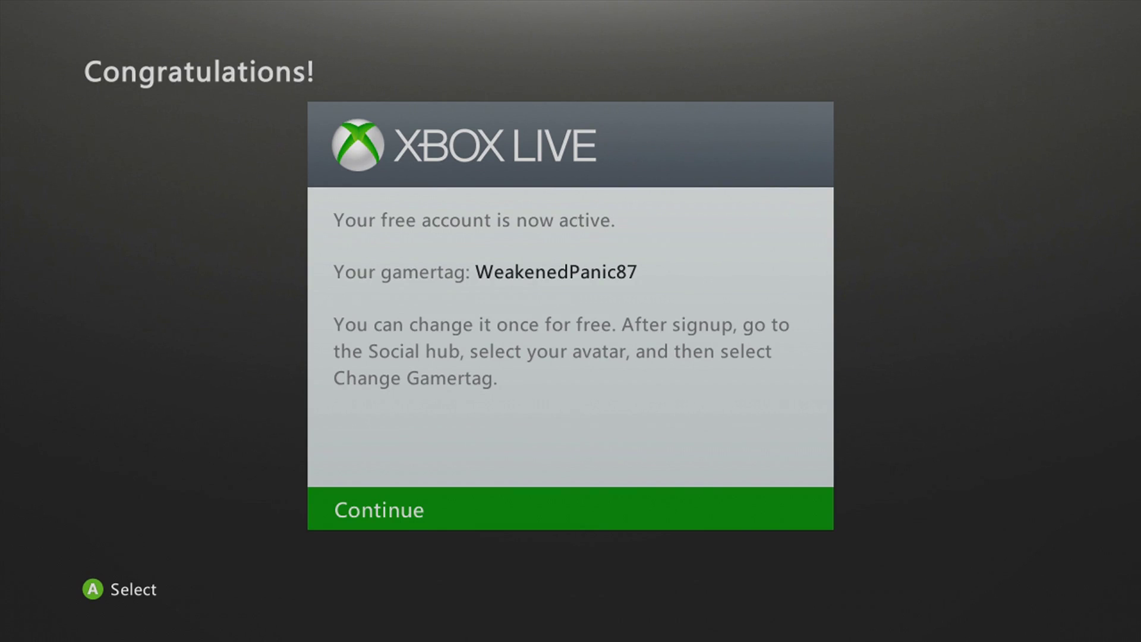
# Dismiss the new-gamertag Congratulations screen and continue past the Gold membership welcome.
pyautogui.press('Return')
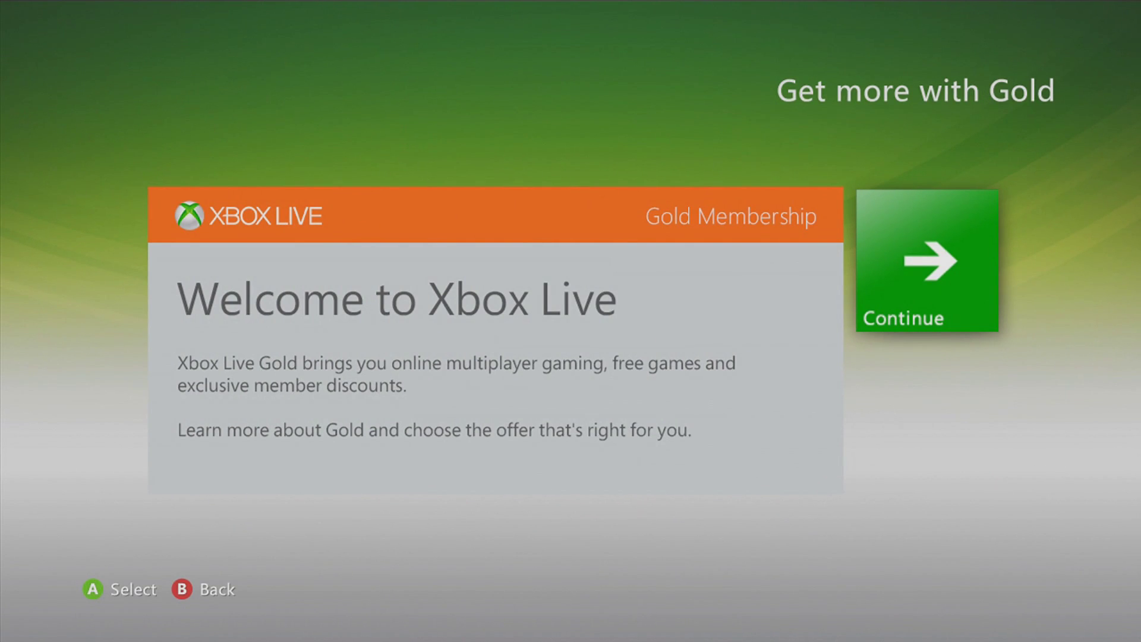
pyautogui.press('Return')
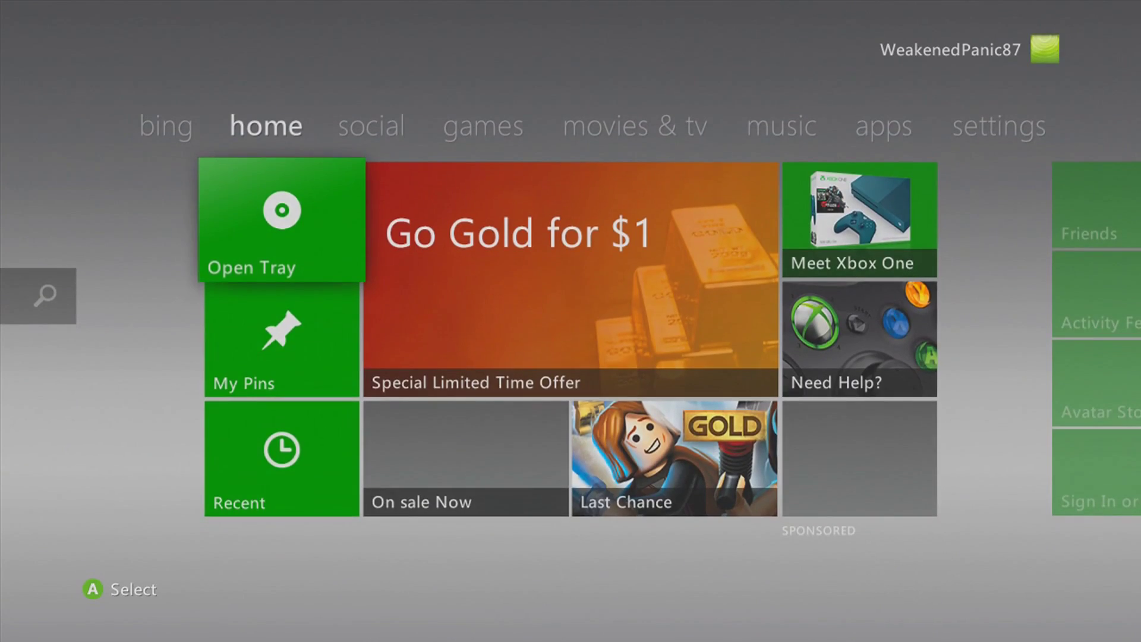
pyautogui.press('Tab')
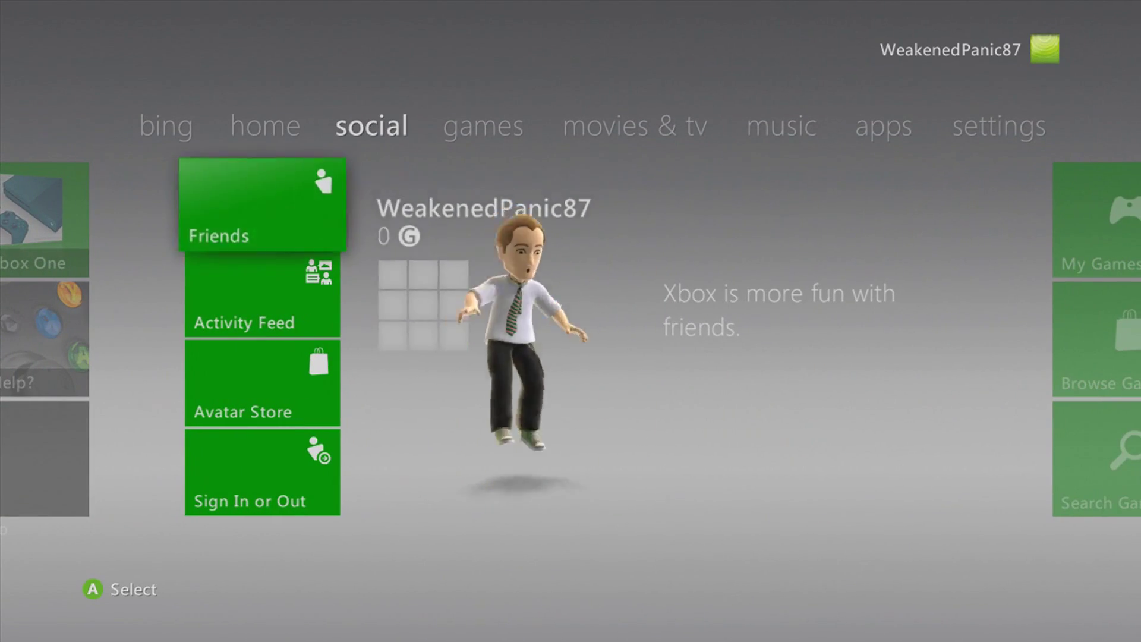
pyautogui.hotkey('shift', 'Tab')
pyautogui.press('Home')
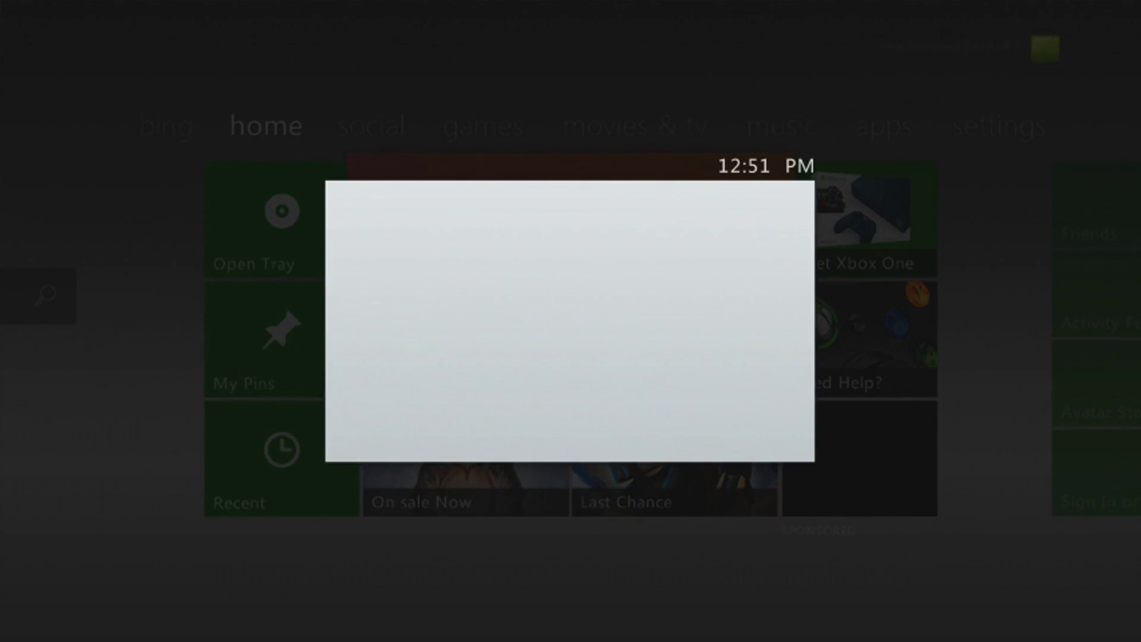
pyautogui.press('Down')
pyautogui.press('Escape')
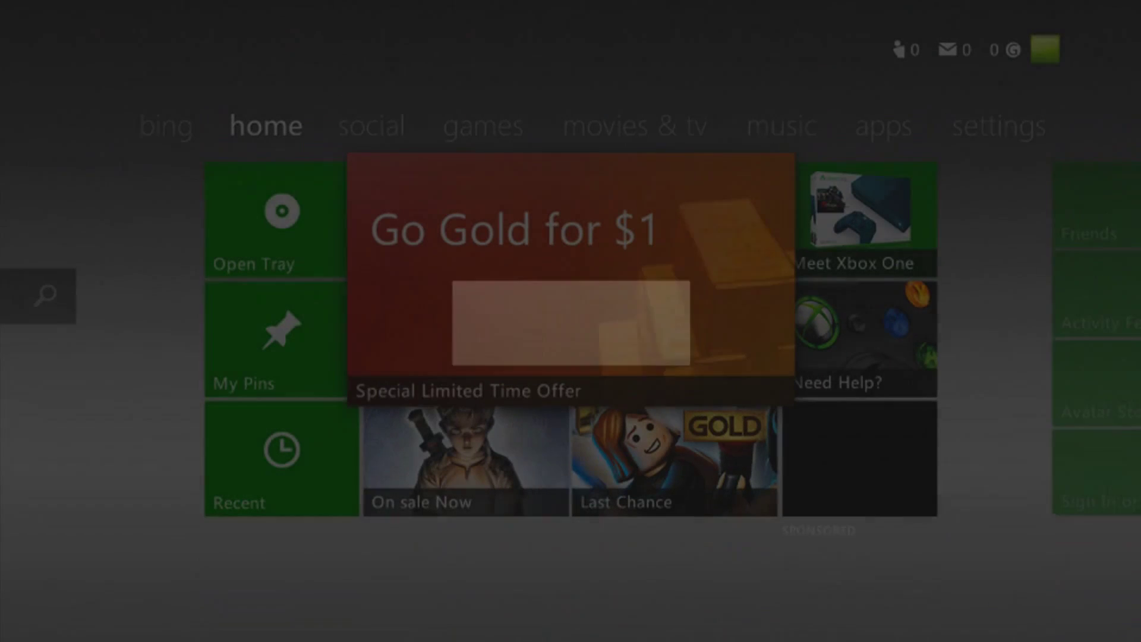